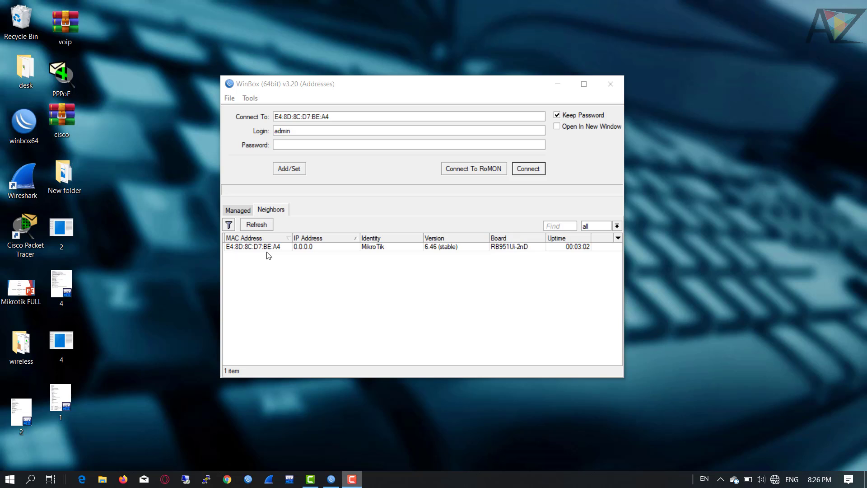
# Step: Connect to the discovered MikroTik router with the admin login and close the address list that opens
pyautogui.click(261, 248)
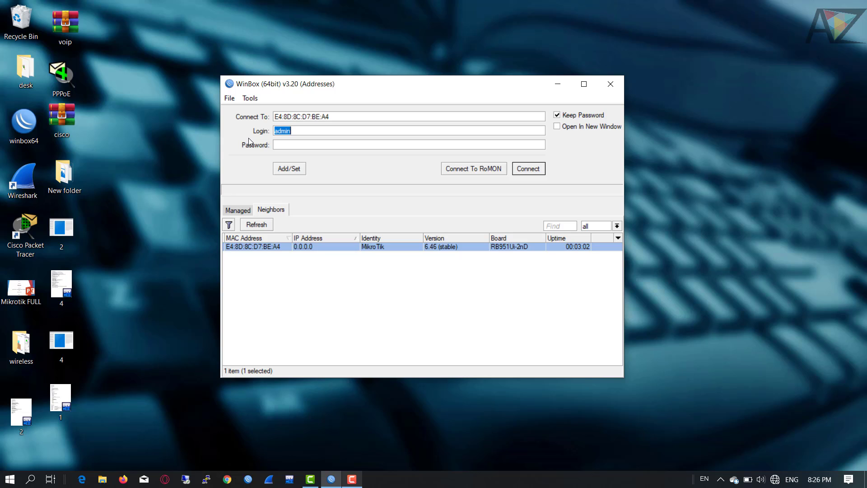
pyautogui.click(526, 169)
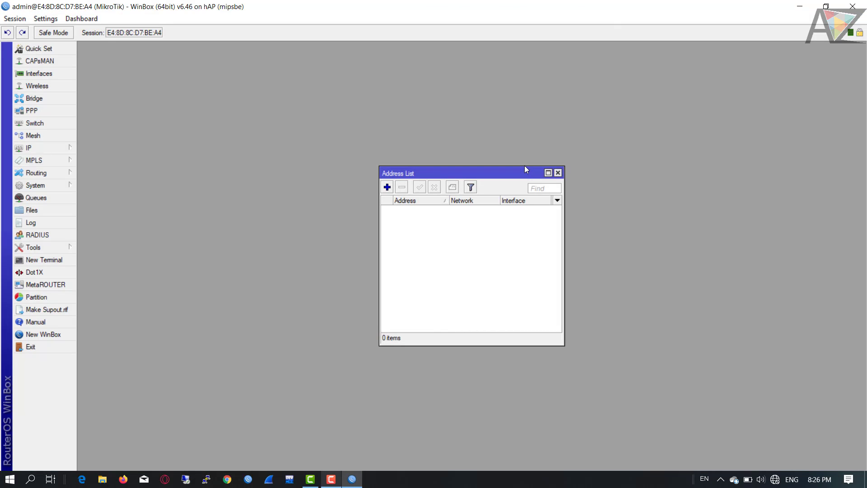
pyautogui.click(558, 173)
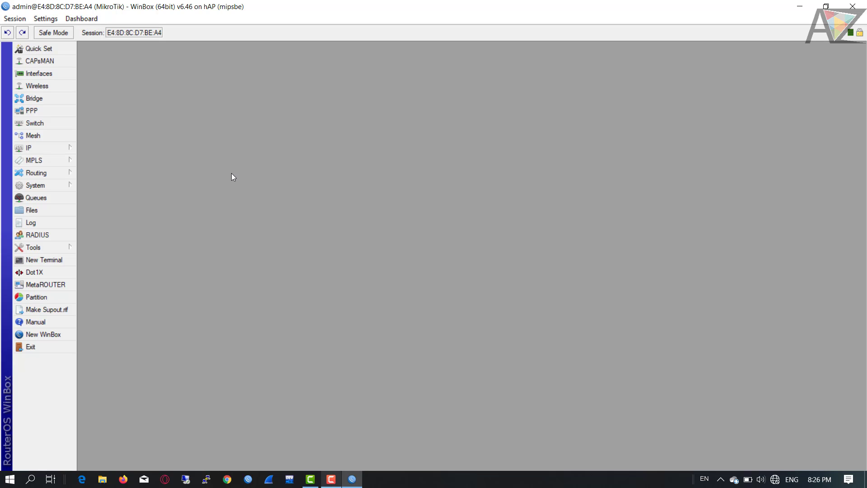
# Step: Set the router's identity to R1 and check it in the neighbor list of a new WinBox connection window
pyautogui.click(68, 186)
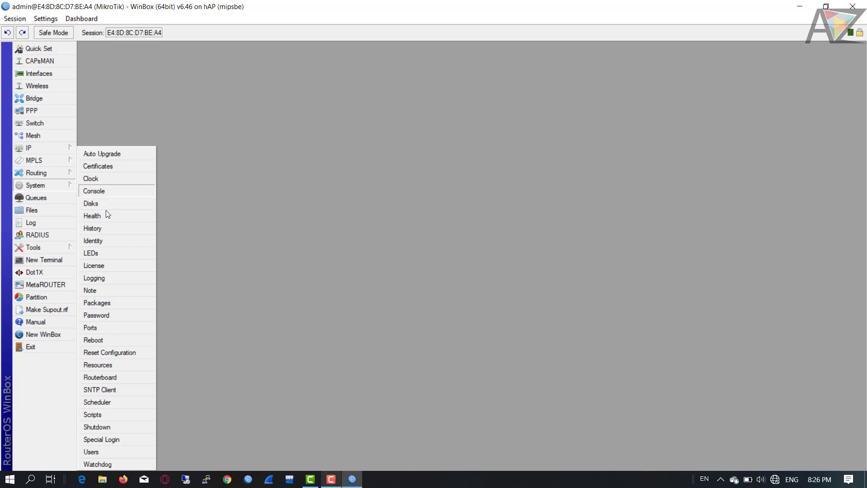
pyautogui.click(91, 240)
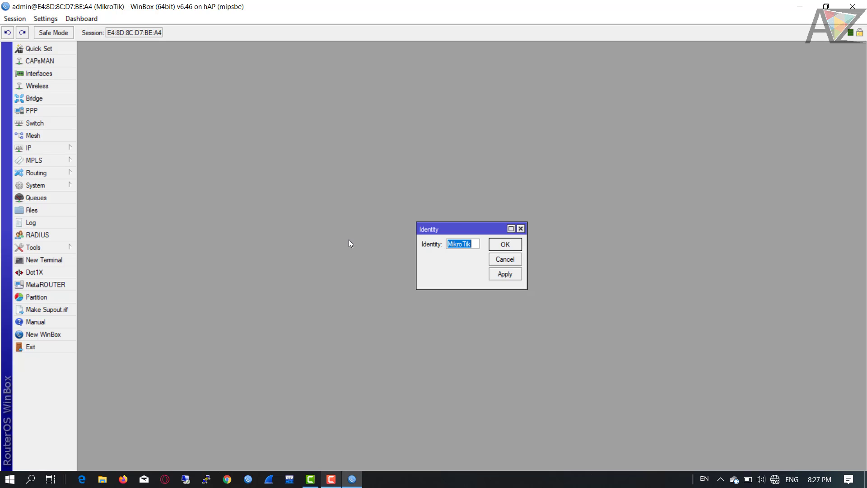
pyautogui.write('R1')
pyautogui.click(503, 275)
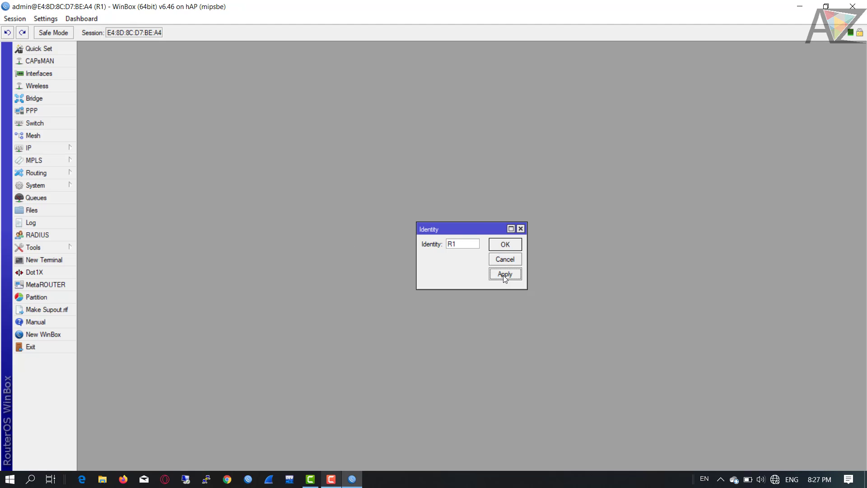
pyautogui.click(502, 251)
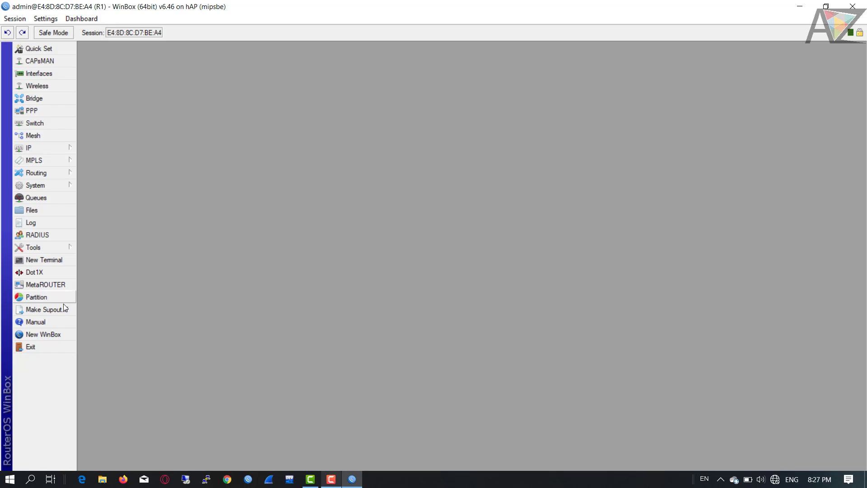
pyautogui.click(42, 334)
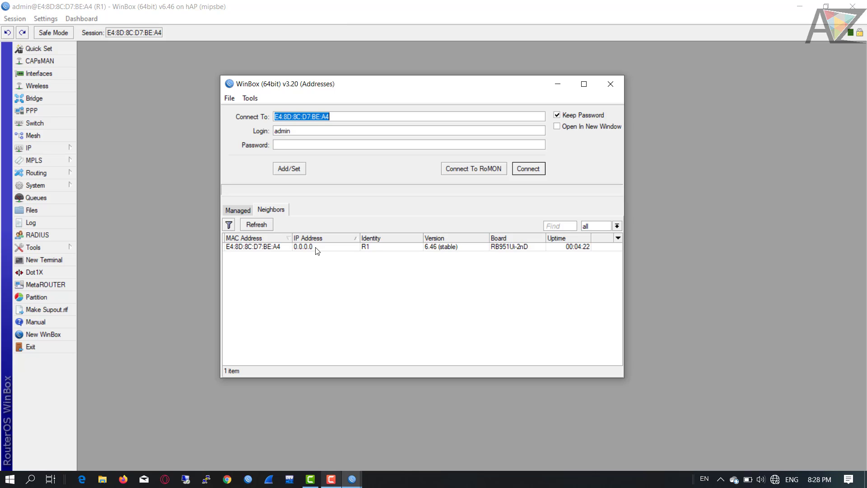
pyautogui.click(177, 236)
# Step: Add the IP address 192.168.88.1/24 to interface ether2
pyautogui.moveTo(64, 150)
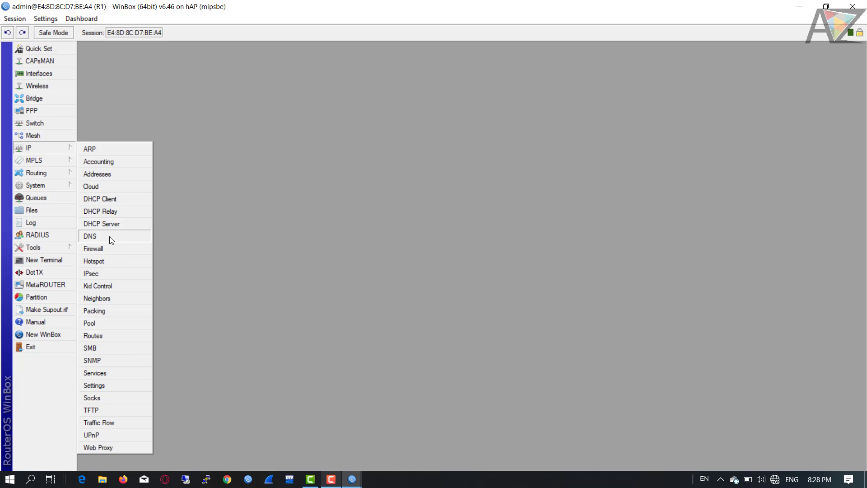
pyautogui.click(114, 176)
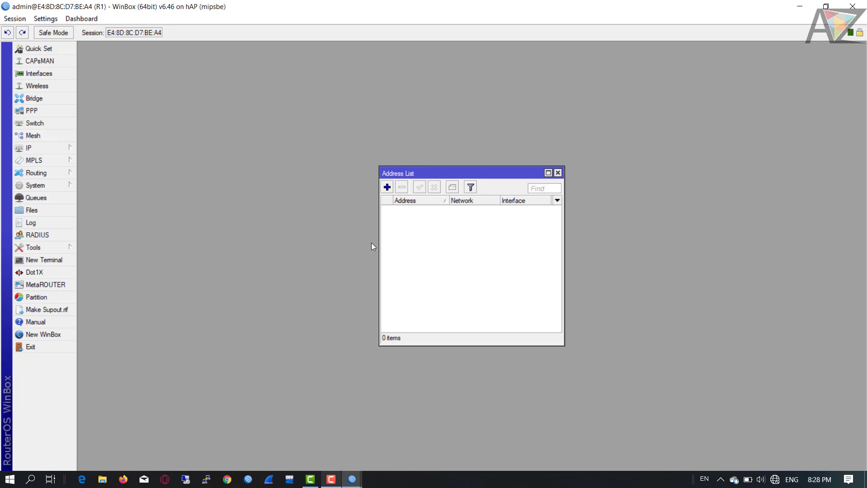
pyautogui.click(387, 186)
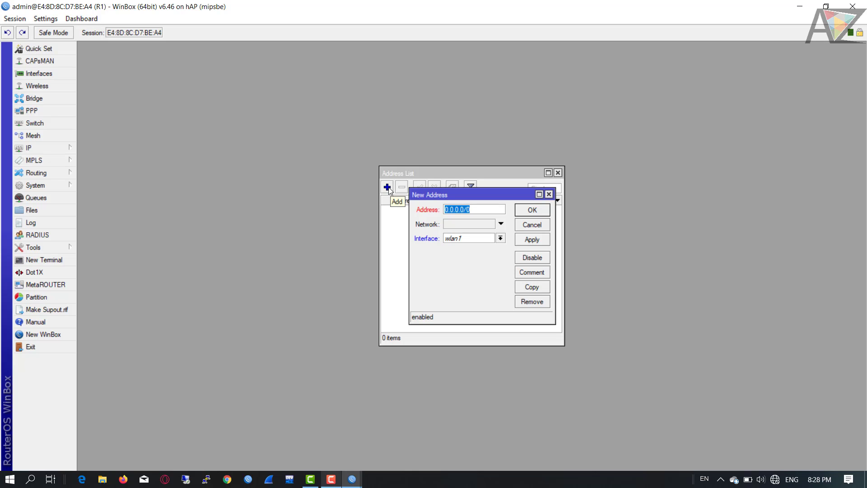
pyautogui.write('192.168.88.1/24')
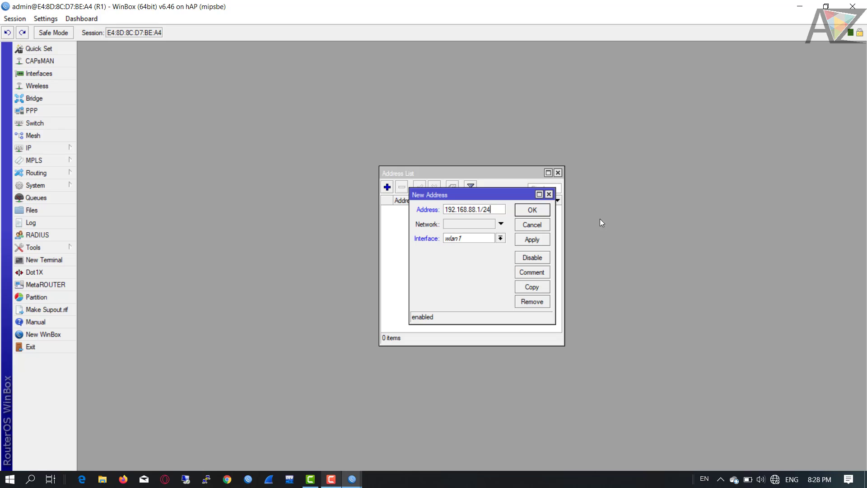
pyautogui.click(500, 239)
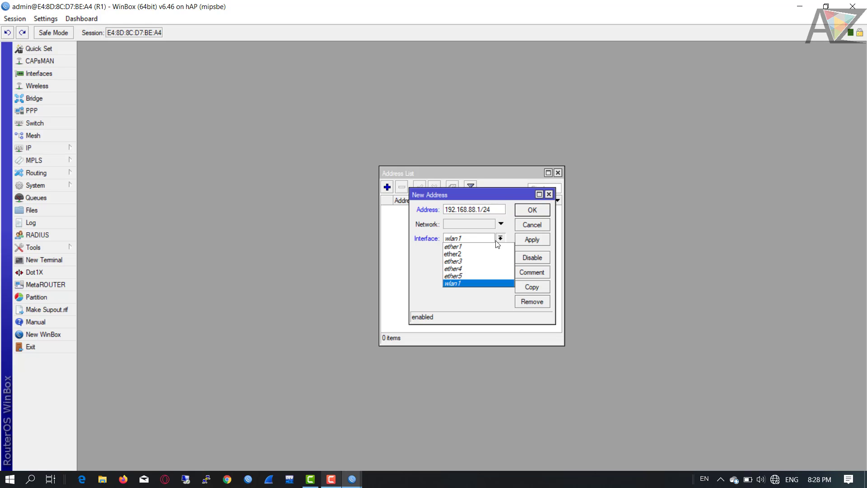
pyautogui.click(472, 253)
pyautogui.click(539, 242)
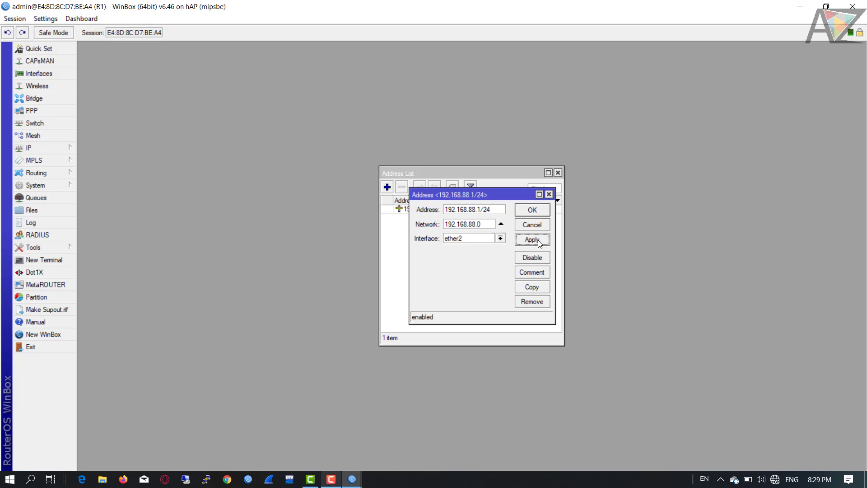
pyautogui.click(538, 215)
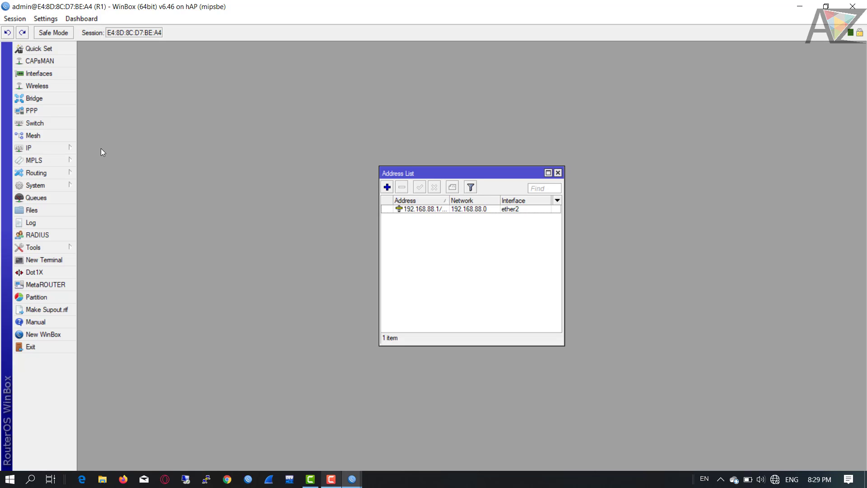
# Step: Enable the wlan1 wireless interface in the interface list and disable it again
pyautogui.click(52, 75)
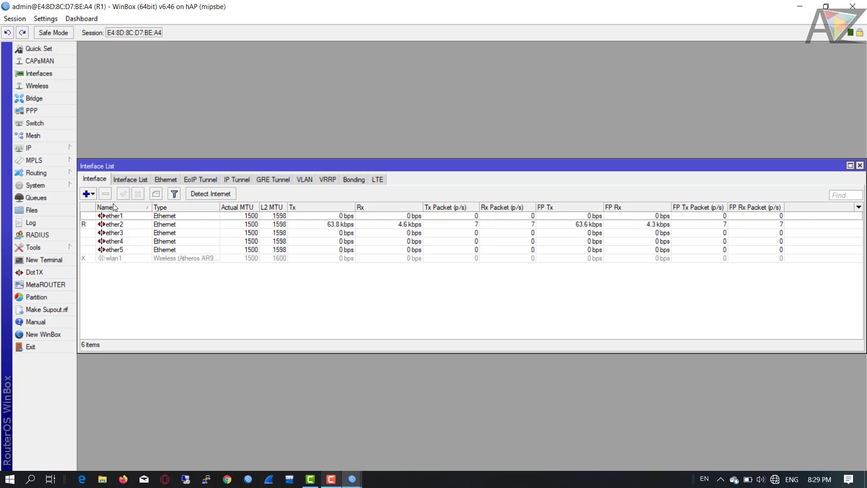
pyautogui.click(104, 256)
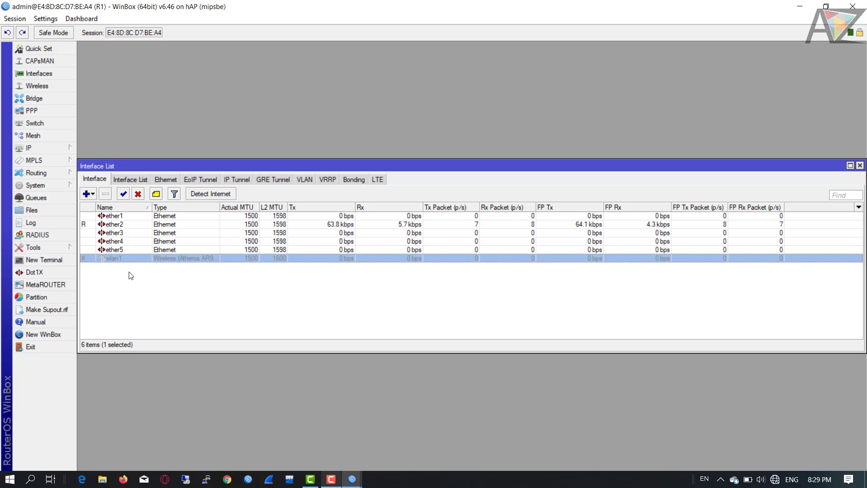
pyautogui.click(124, 194)
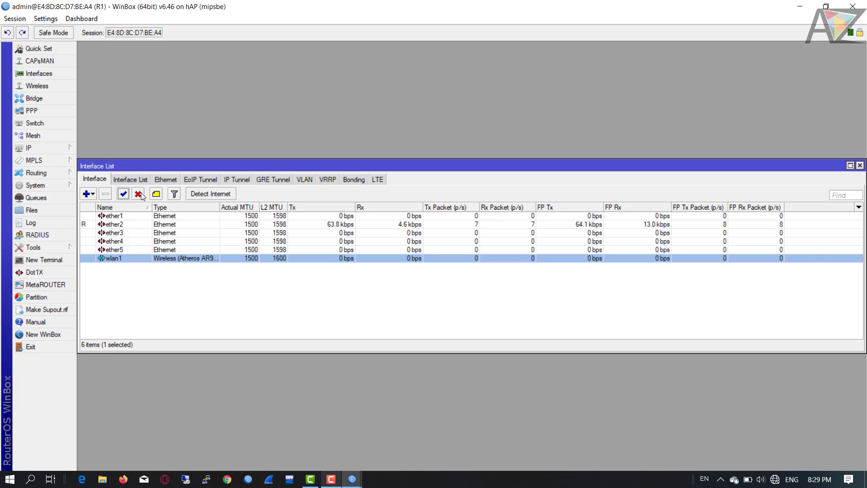
pyautogui.click(139, 194)
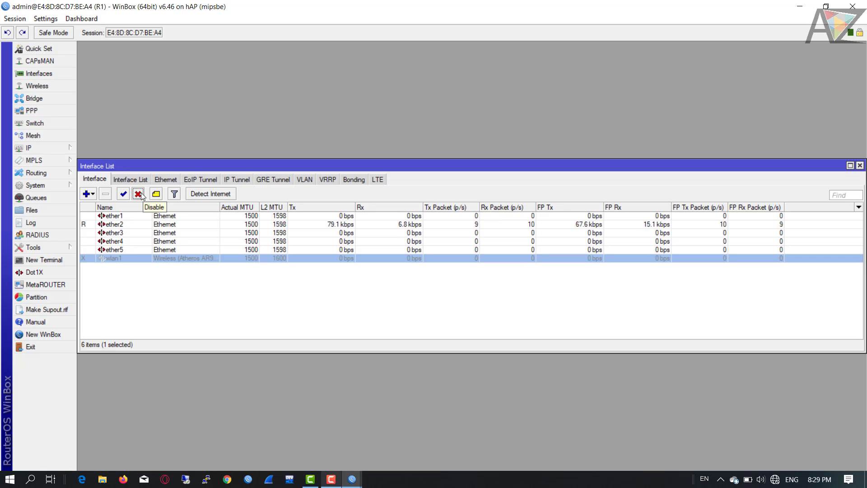
# Step: Rename the ether2 interface to ether2-PC and save the change
pyautogui.click(121, 224)
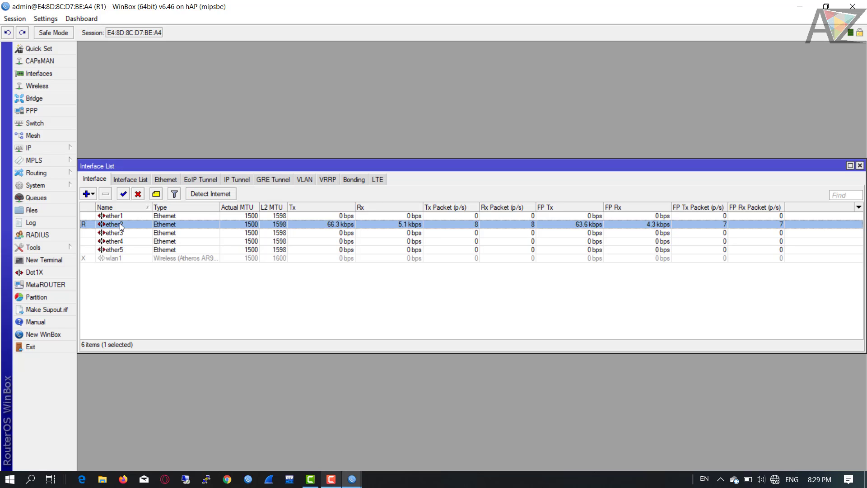
pyautogui.doubleClick(120, 223)
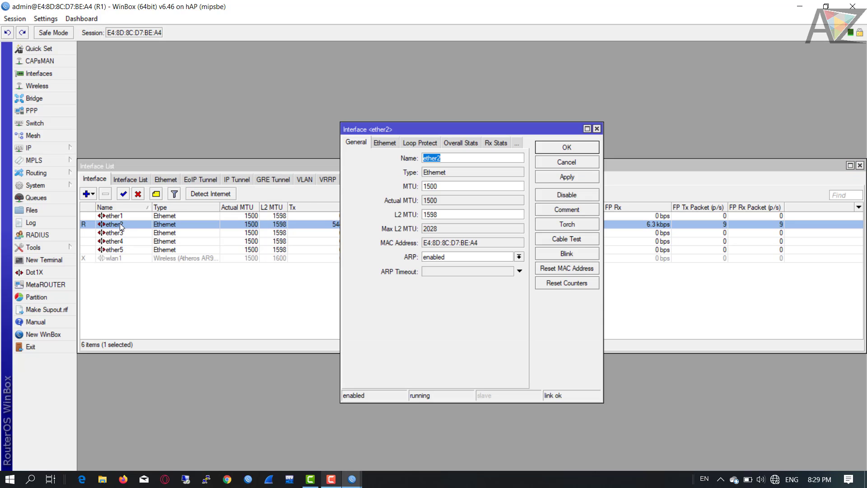
pyautogui.click(455, 157)
pyautogui.write('-PC')
pyautogui.click(568, 176)
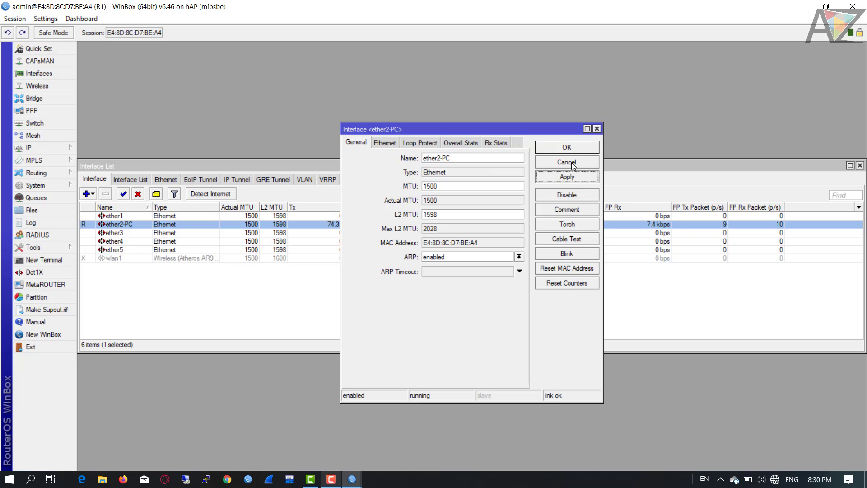
pyautogui.click(566, 147)
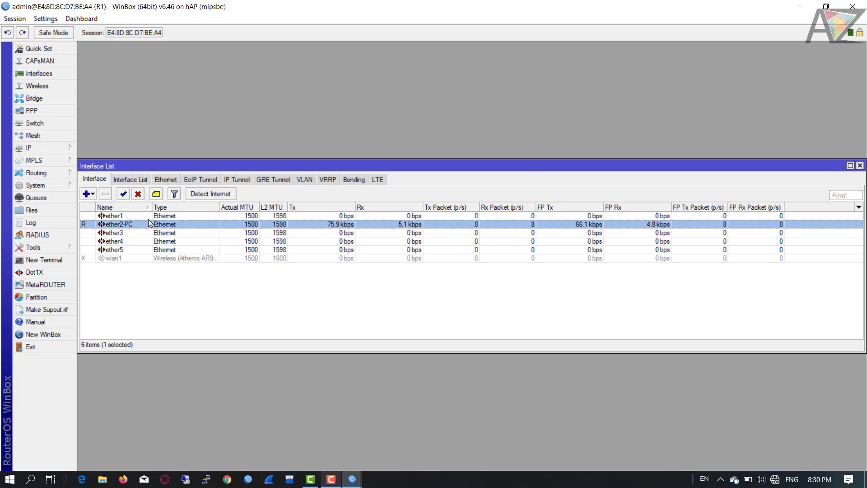
# Step: Rename the ether1 interface to ether1-Adsl and save the change
pyautogui.doubleClick(124, 217)
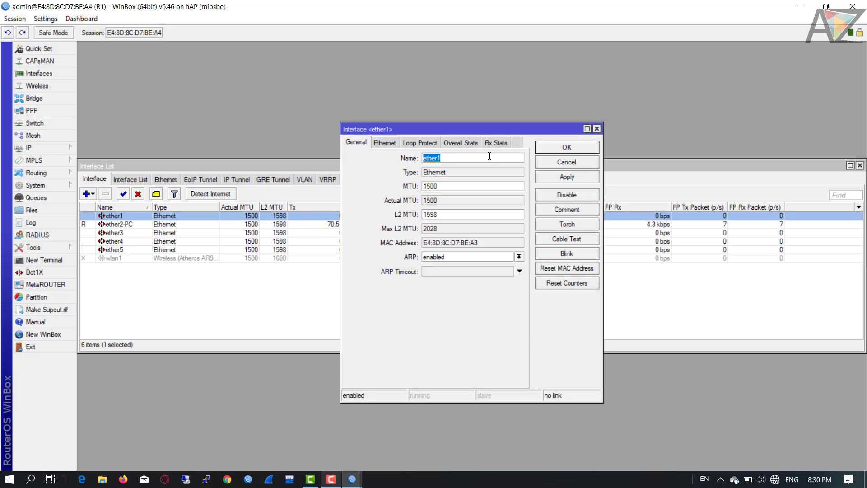
pyautogui.click(469, 156)
pyautogui.write('-Adsl')
pyautogui.click(559, 180)
pyautogui.click(559, 149)
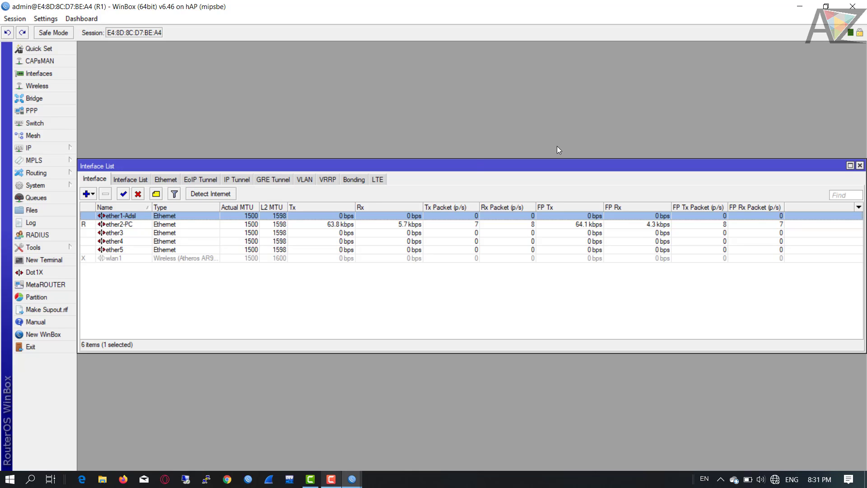
pyautogui.click(45, 186)
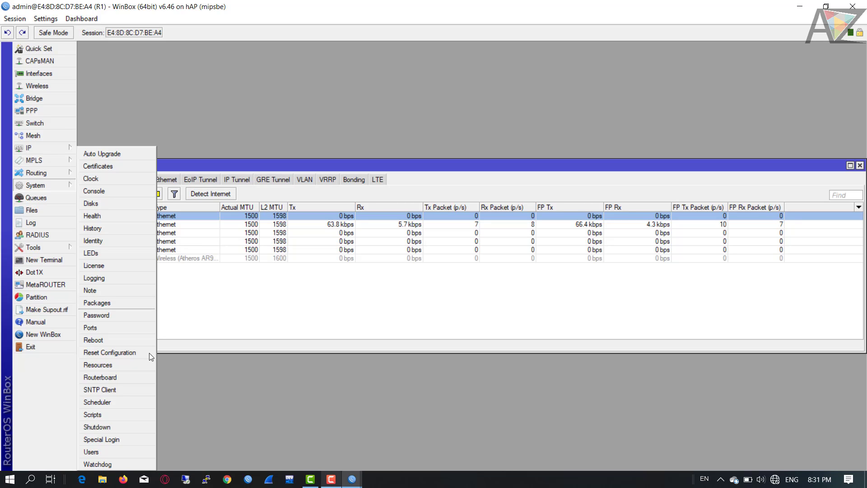
pyautogui.click(113, 314)
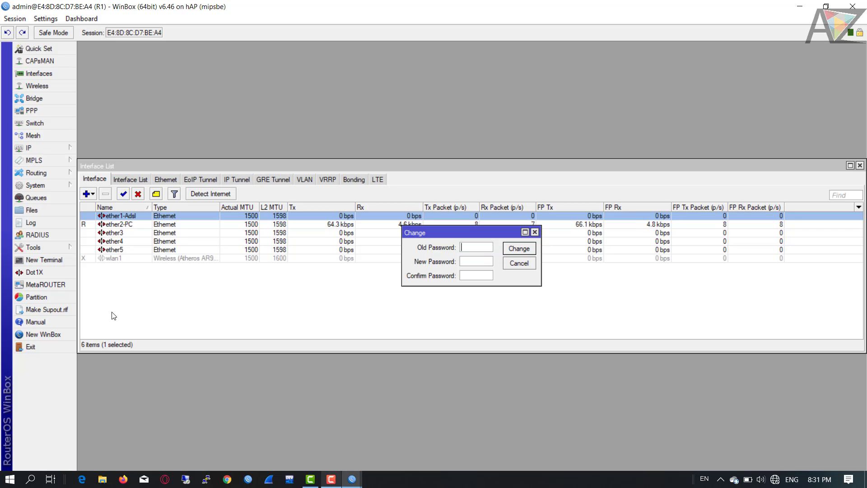
pyautogui.click(113, 316)
# Step: Start a new user in the router's system user list, enter the user's name and assign the full group
pyautogui.click(73, 186)
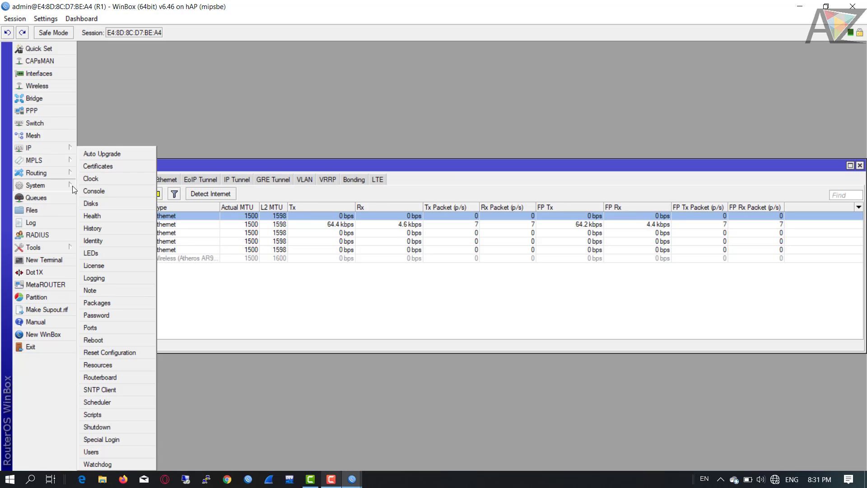
pyautogui.click(107, 451)
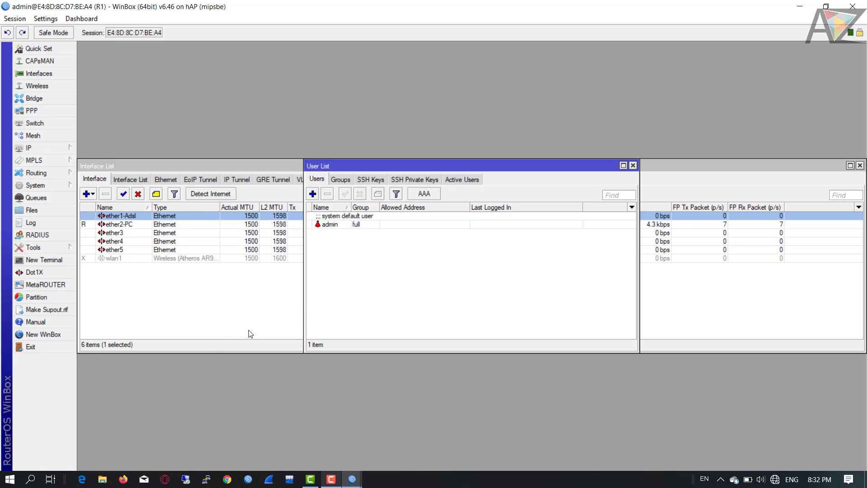
pyautogui.click(312, 194)
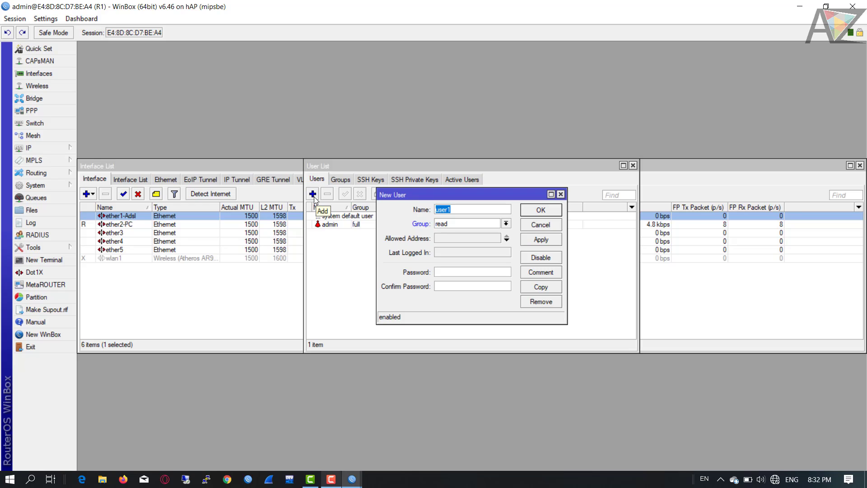
pyautogui.write('Ehsan')
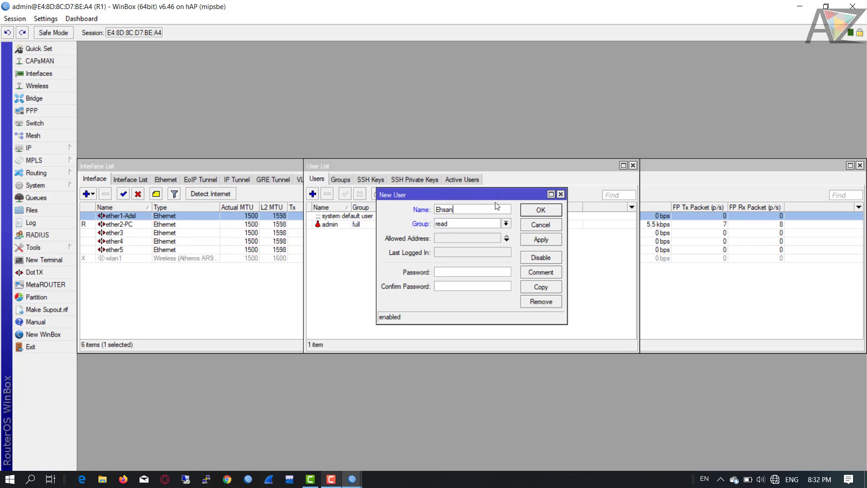
pyautogui.click(505, 224)
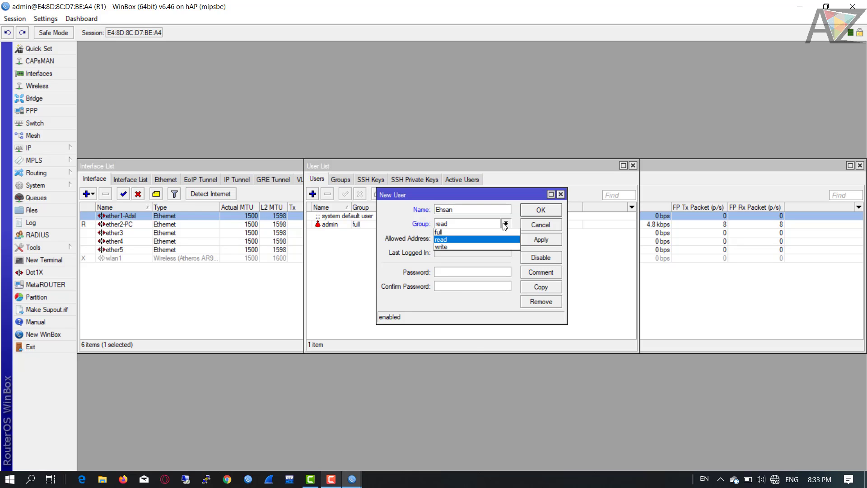
pyautogui.click(470, 228)
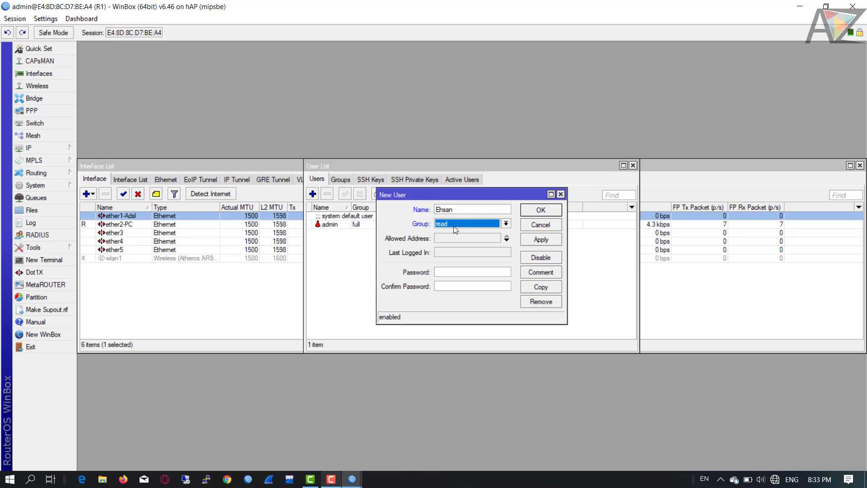
pyautogui.click(452, 223)
pyautogui.click(441, 231)
# Step: Enter and confirm the new user's password and save the account
pyautogui.click(451, 273)
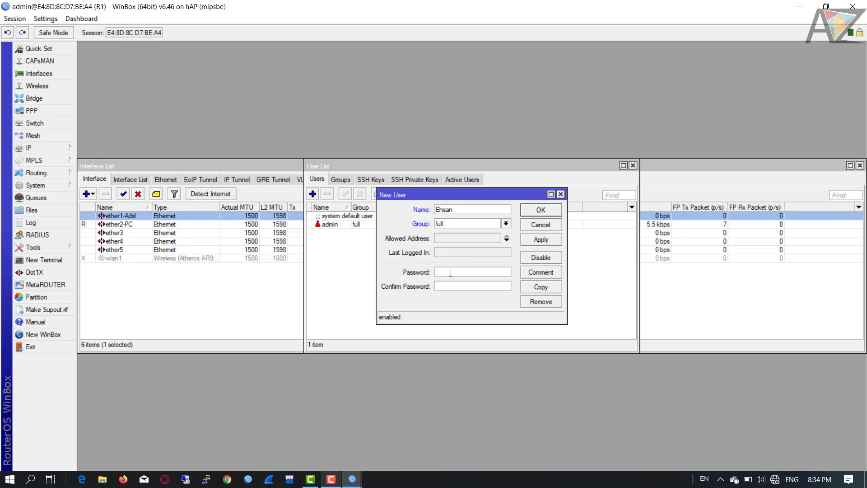
pyautogui.write('******')
pyautogui.click(441, 283)
pyautogui.write('******')
pyautogui.click(541, 212)
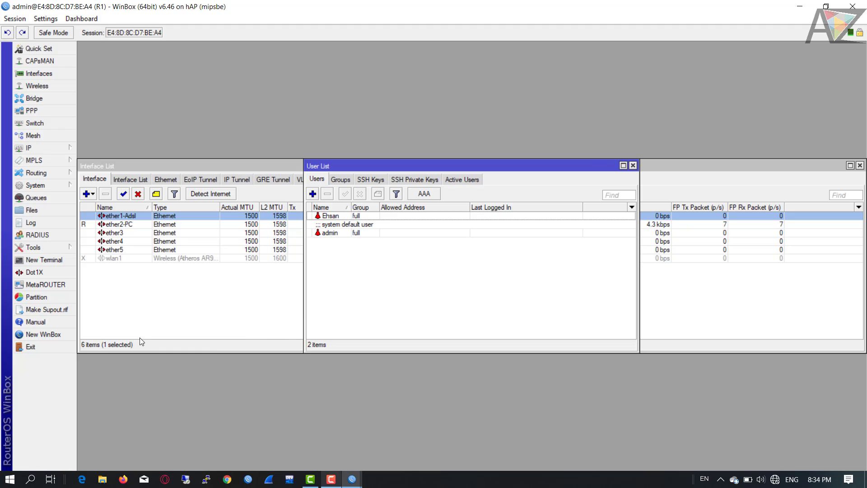
# Step: Open a new WinBox login and reconnect to the router with the new user's login name and password
pyautogui.click(45, 335)
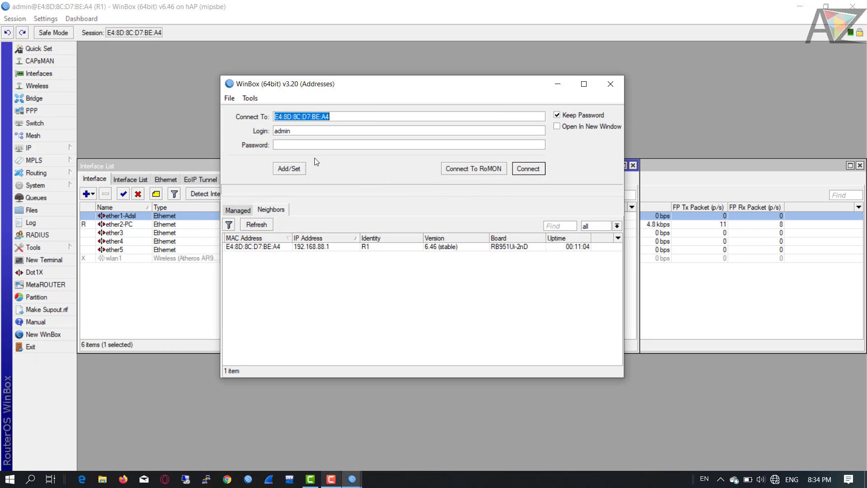
pyautogui.doubleClick(302, 129)
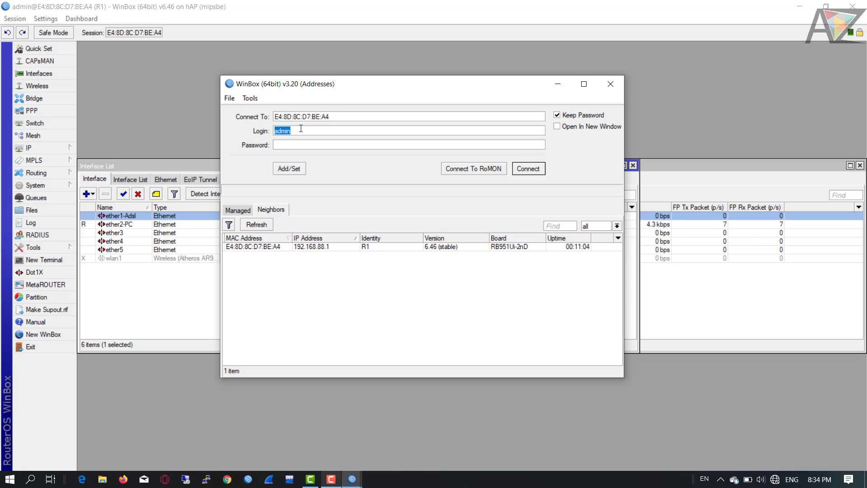
pyautogui.write('Ehsan')
pyautogui.press('Tab')
pyautogui.write('********')
pyautogui.press('Return')
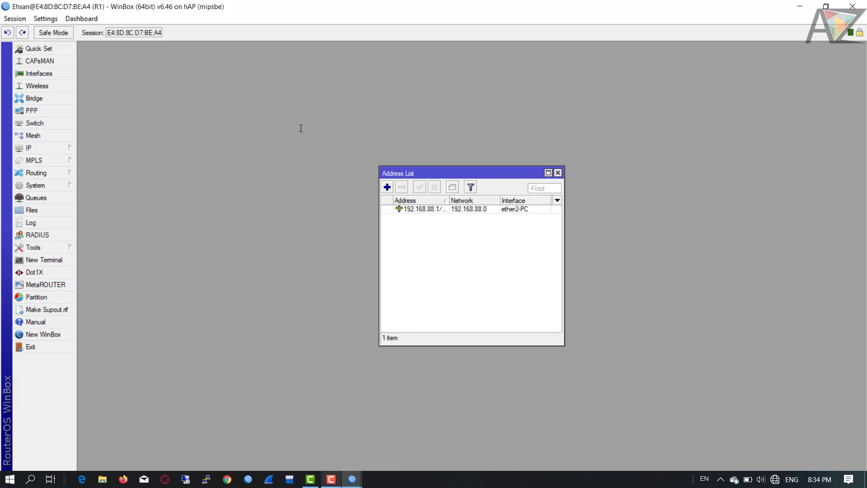
# Step: Open the router's system user list and select the default admin user
pyautogui.click(64, 186)
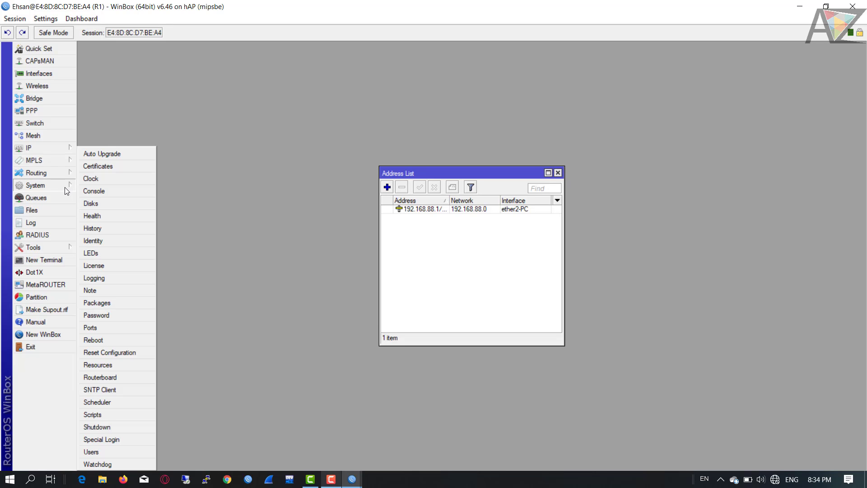
pyautogui.click(133, 455)
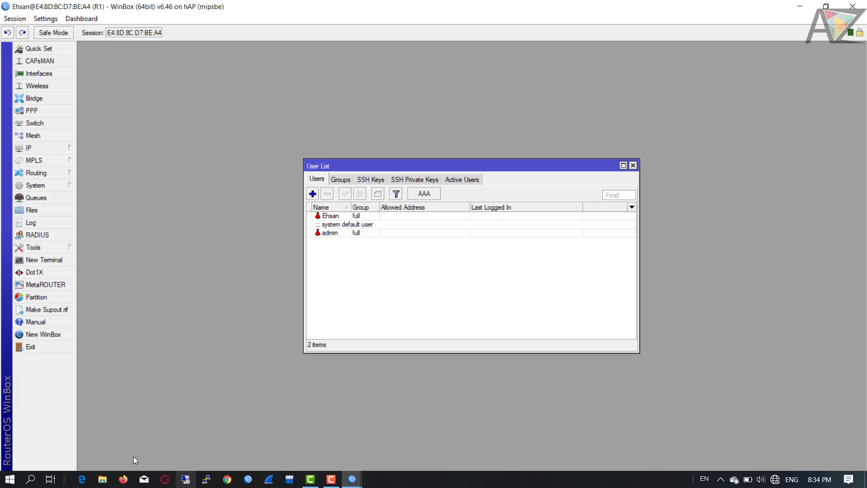
pyautogui.click(347, 233)
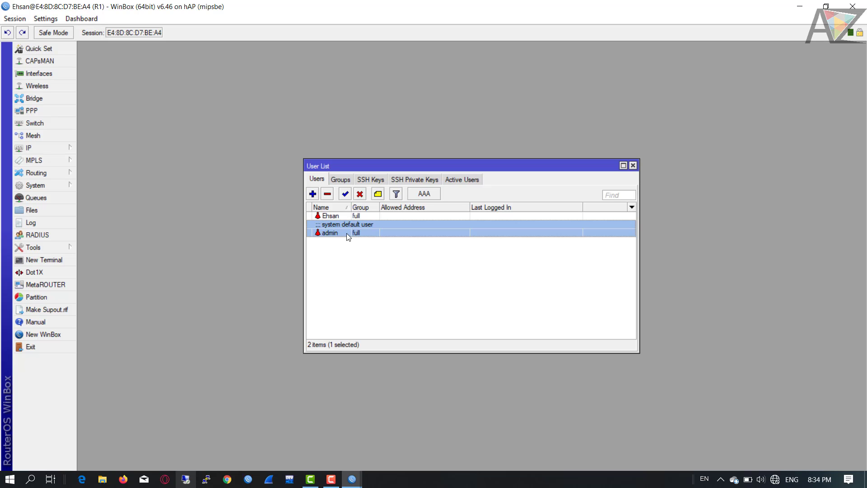